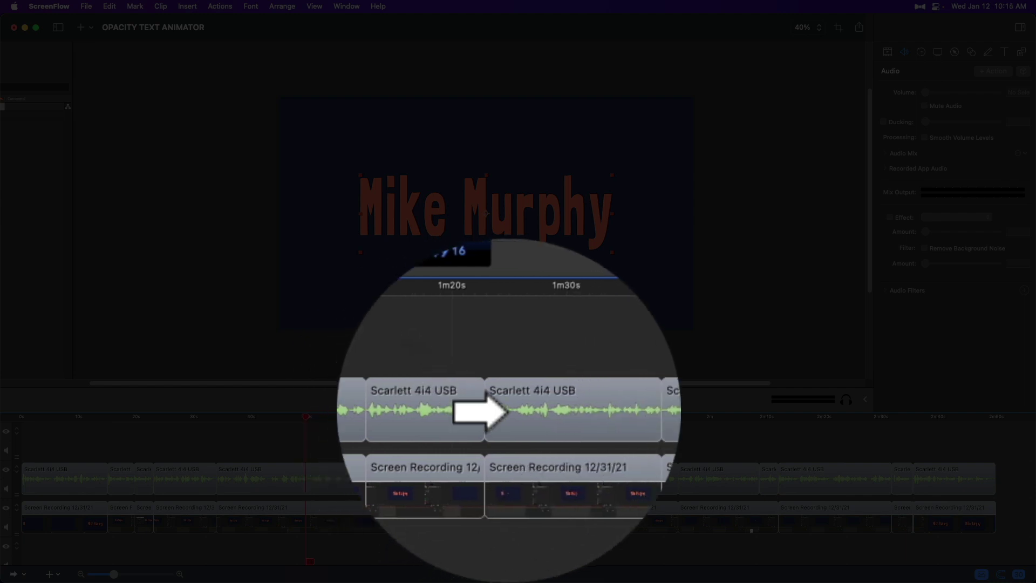
Step: Track-select the video and audio clips from the chosen point through the end of both tracks
left_click(534, 457)
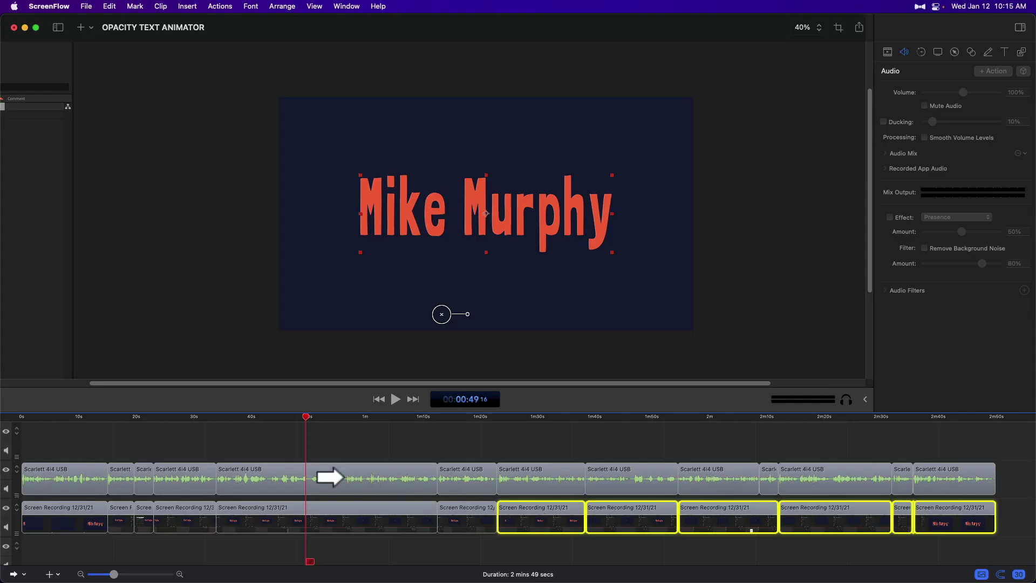
left_click(328, 479)
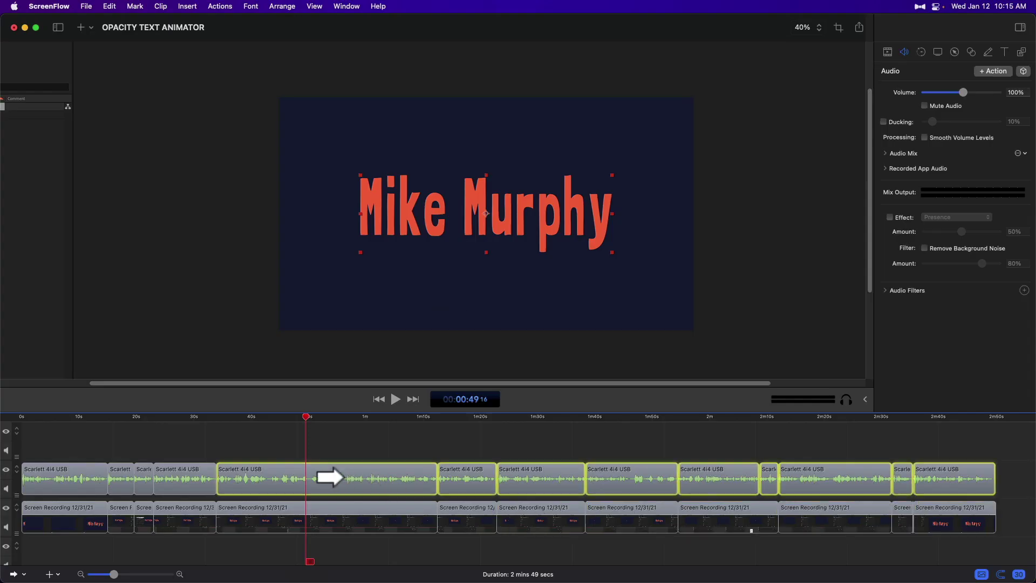
left_click(324, 512, "shift")
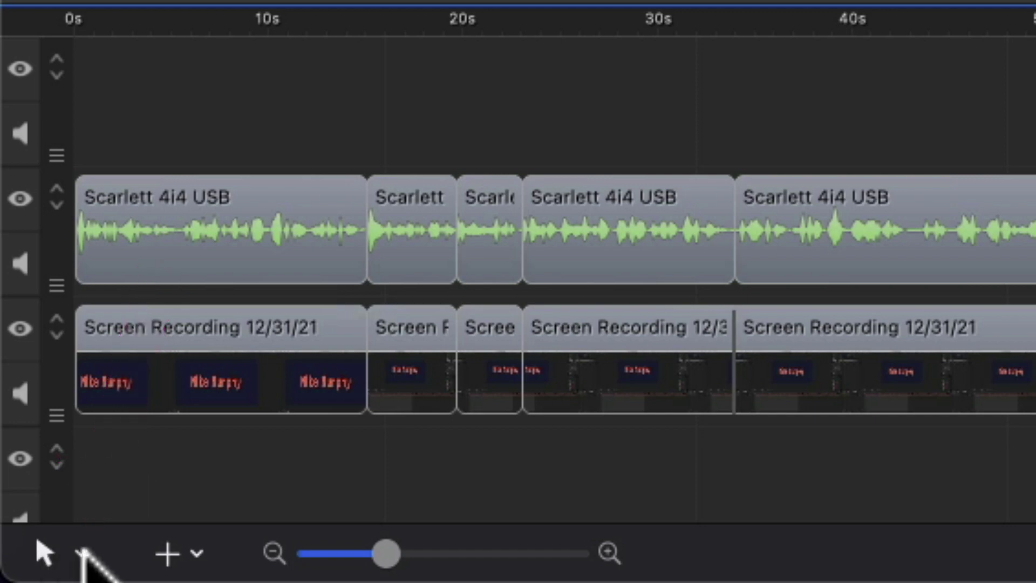
Step: Make Track Select the active timeline editing tool
left_click(81, 554)
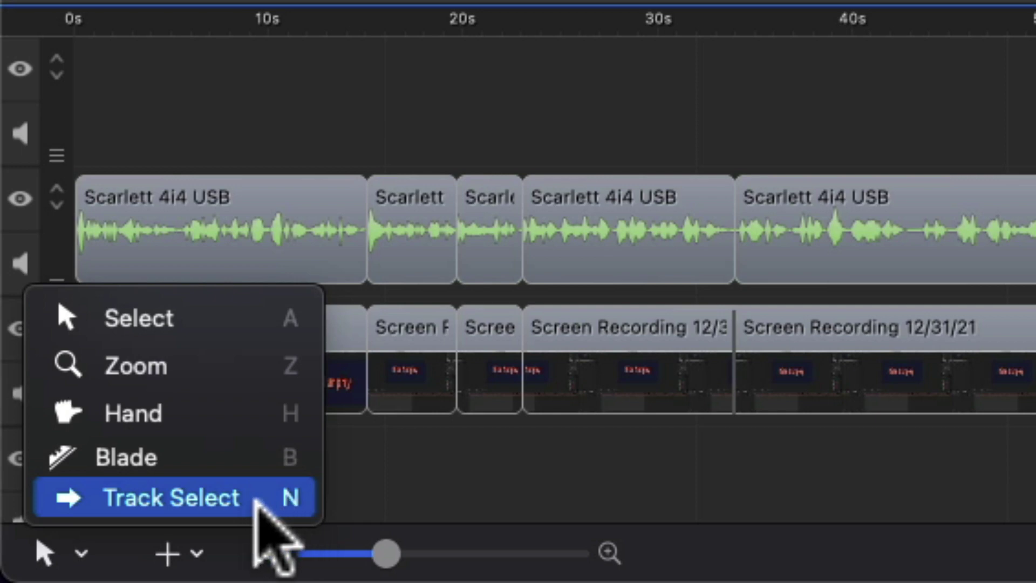
left_click(173, 500)
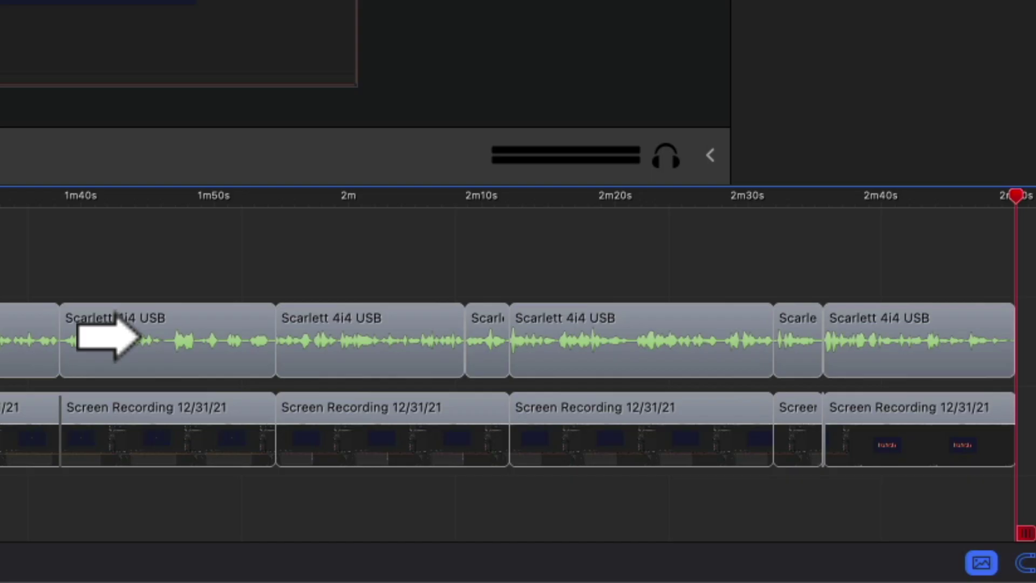
Step: Track-select the audio and video clips from the second clip through the timeline's end
left_click(142, 341)
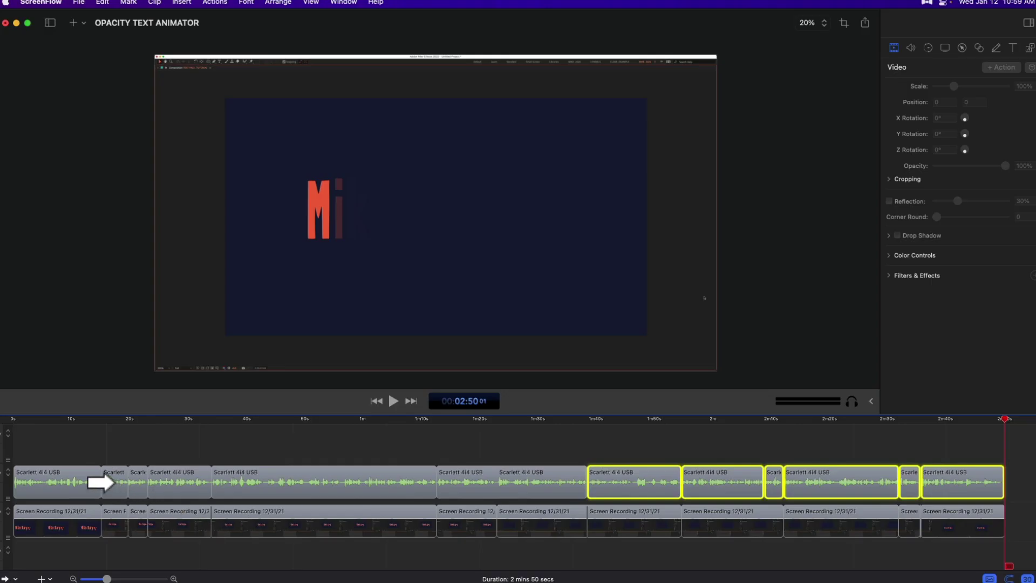
left_click(114, 490, "shift")
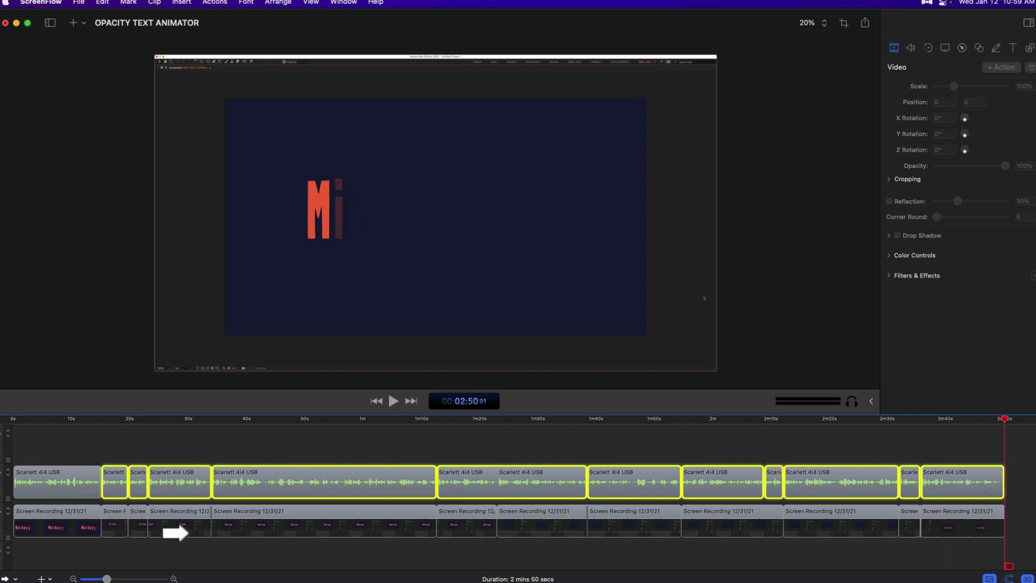
left_click(124, 524, "shift")
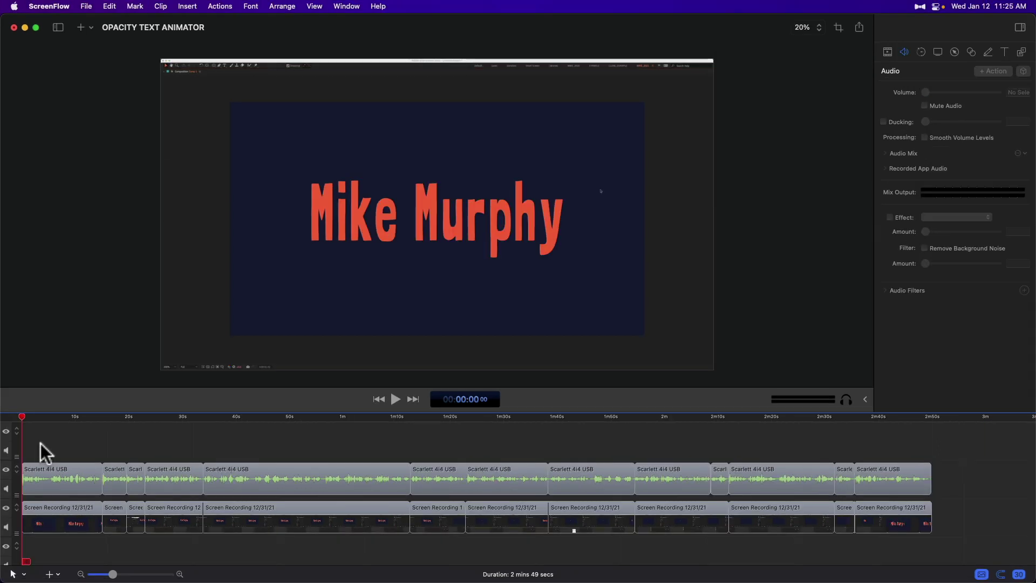
Step: Marquee-select all audio clips and apply the MIKE AUDIO-TUTS audio style preset
left_click_drag(41, 444, 746, 468)
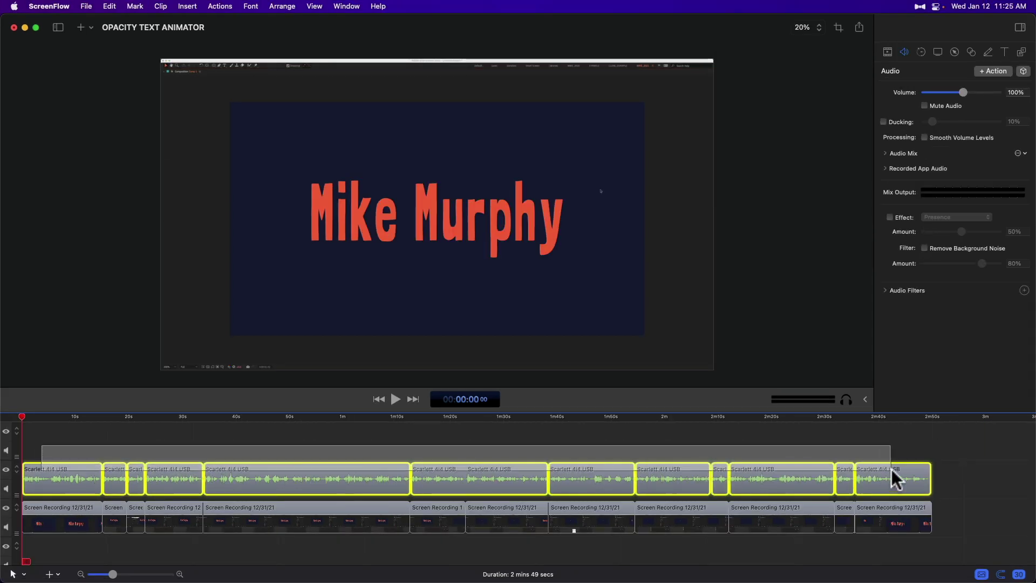
left_click_drag(746, 468, 911, 474)
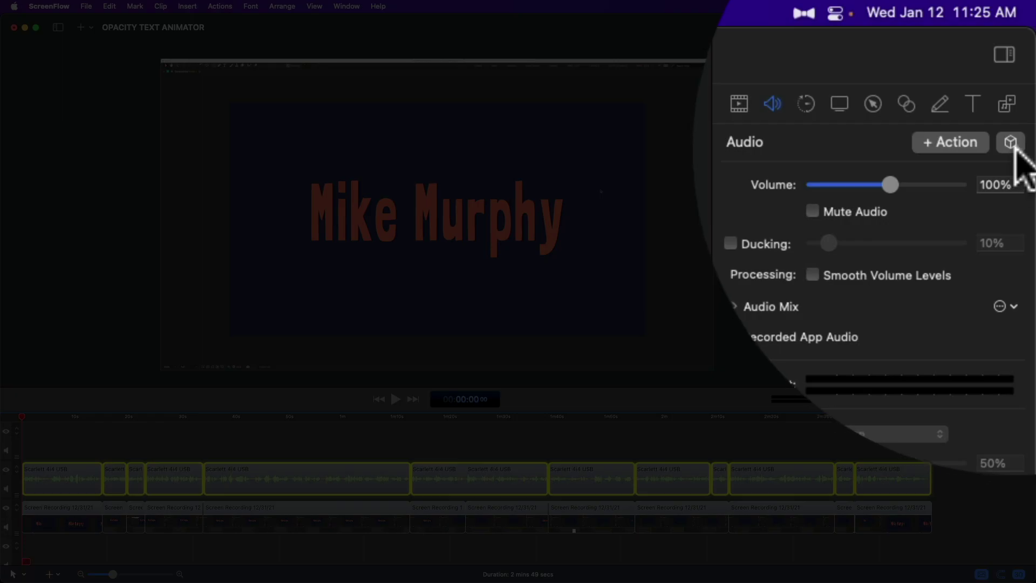
left_click(1024, 71)
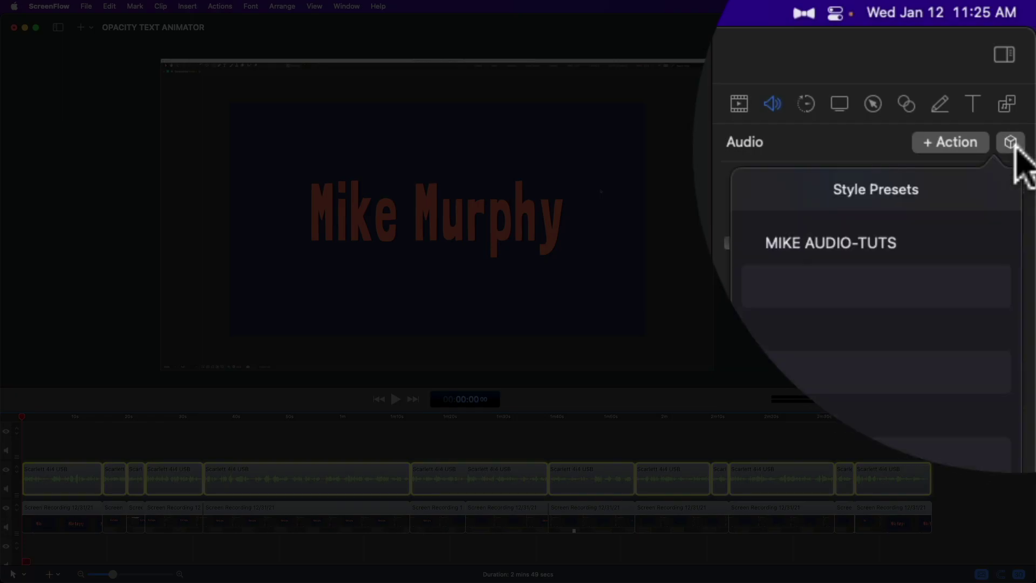
left_click(927, 258)
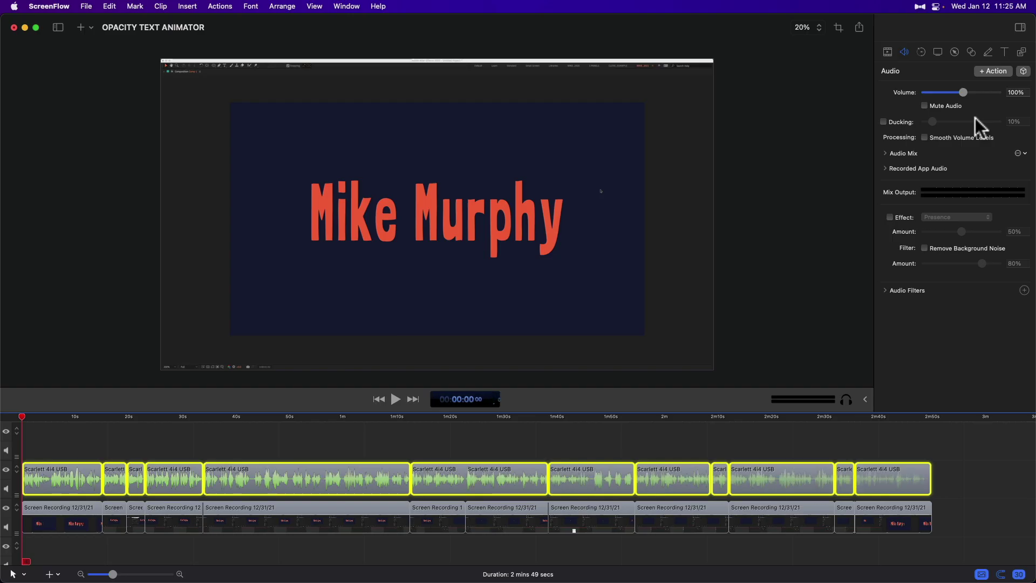
Step: Deselect all clips and zoom the timeline in to sub-second detail
mouse_move(28, 442)
left_mouse_down()
mouse_move(864, 457)
mouse_move(939, 481)
left_mouse_up()
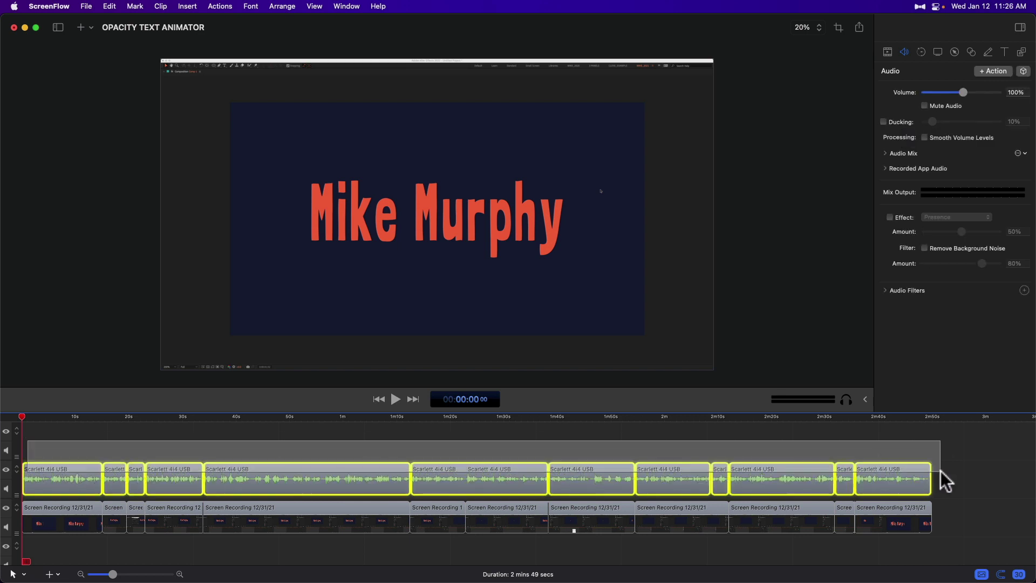
left_click(789, 447)
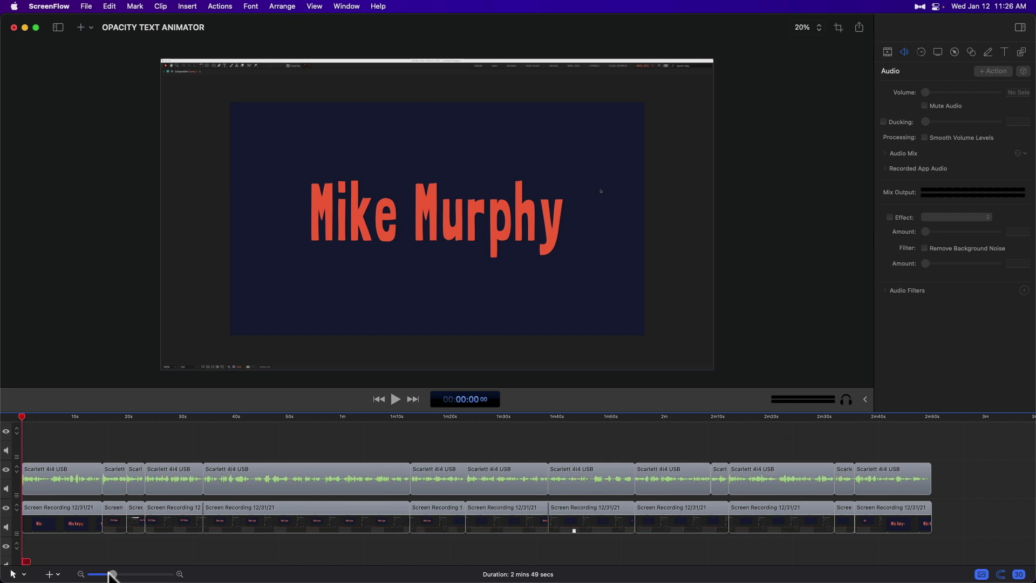
left_click_drag(112, 575, 169, 574)
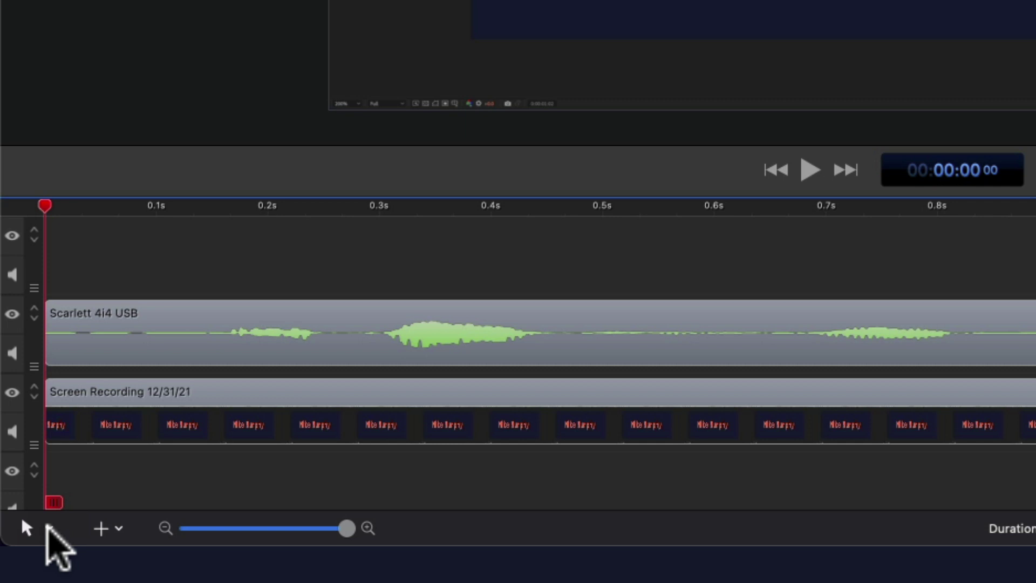
Step: Activate Track Select with the N shortcut for the Scarlett 4i4 USB audio track
left_click(47, 526)
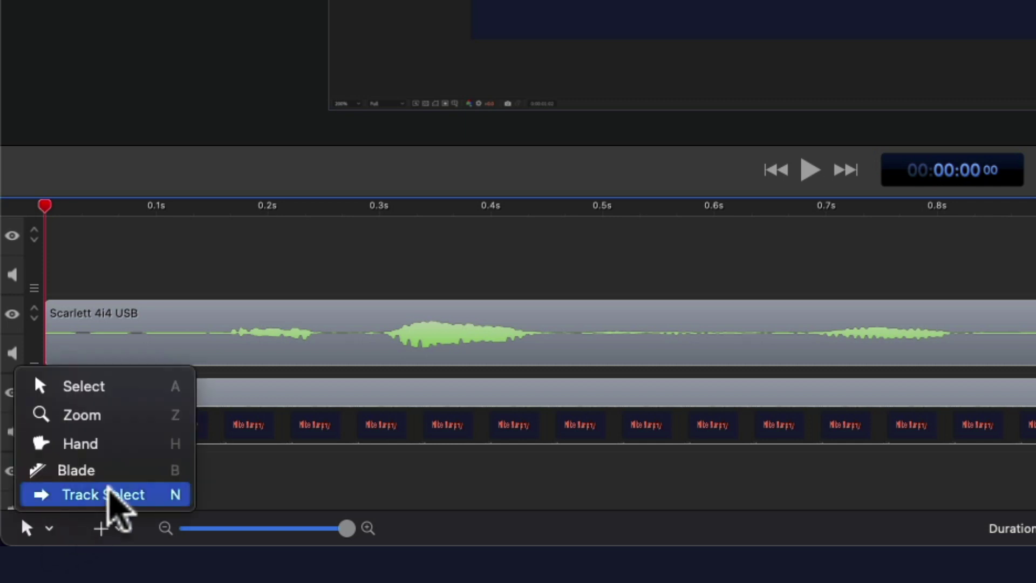
left_click(294, 261)
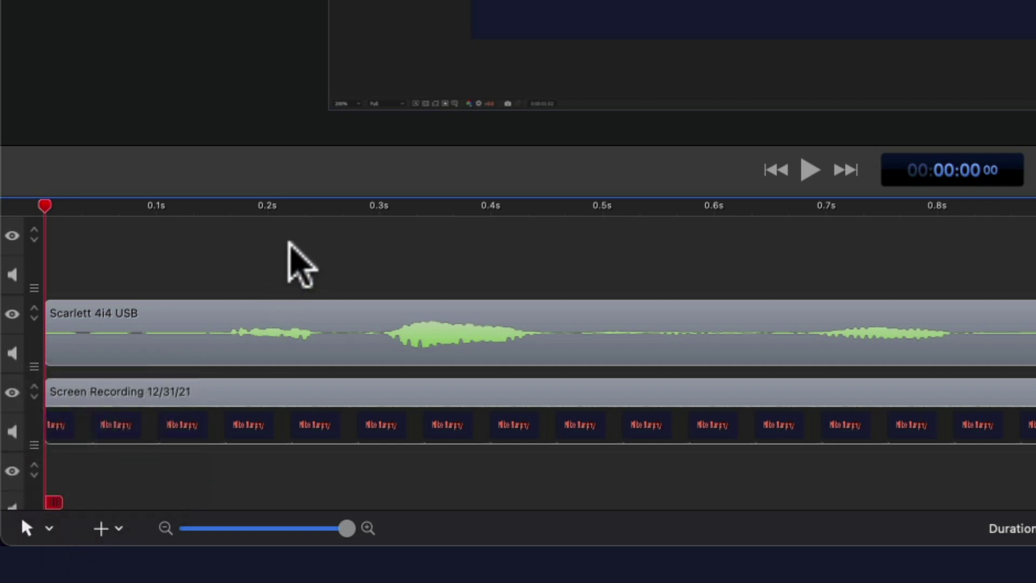
key("n")
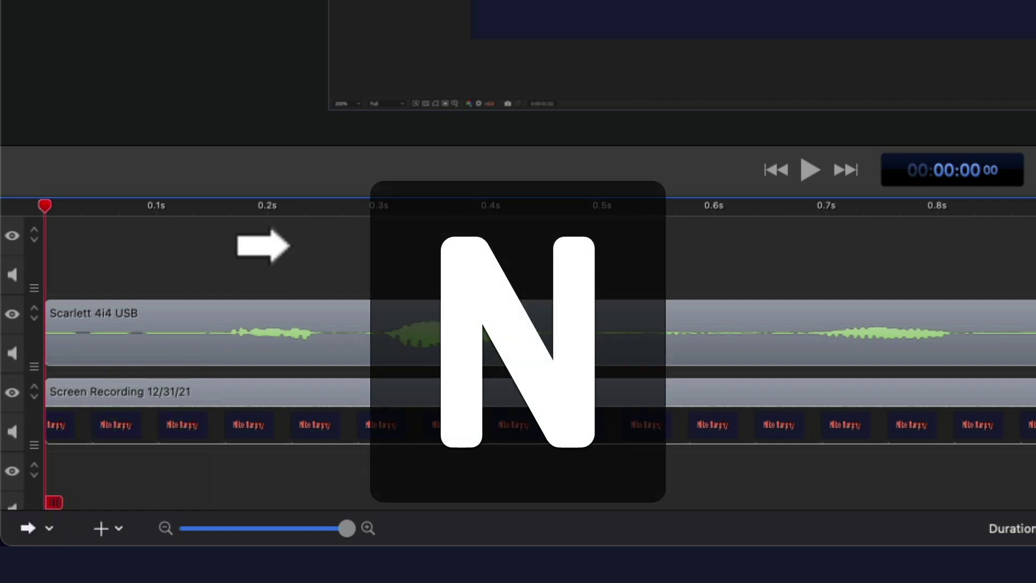
key("a")
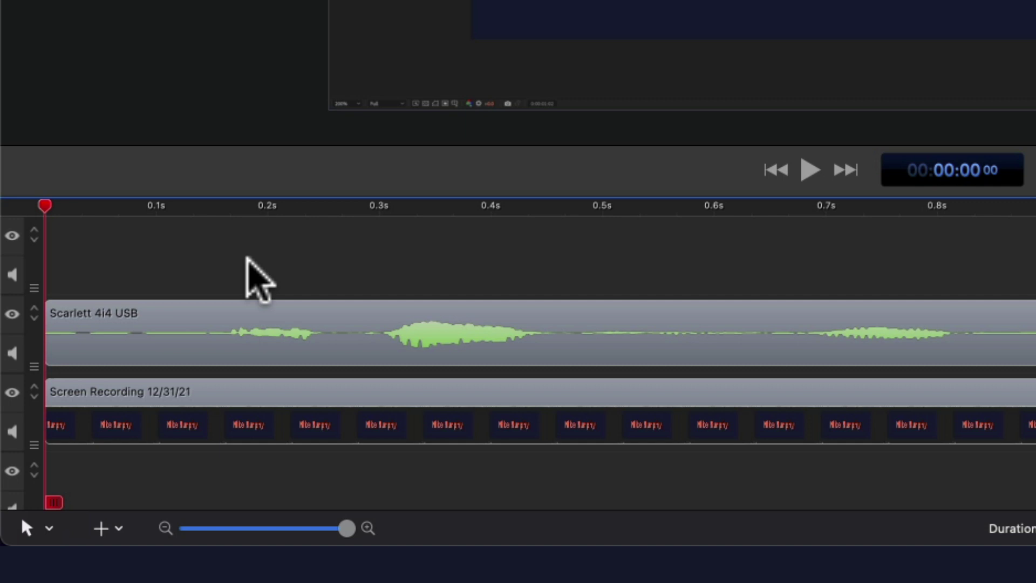
key("n")
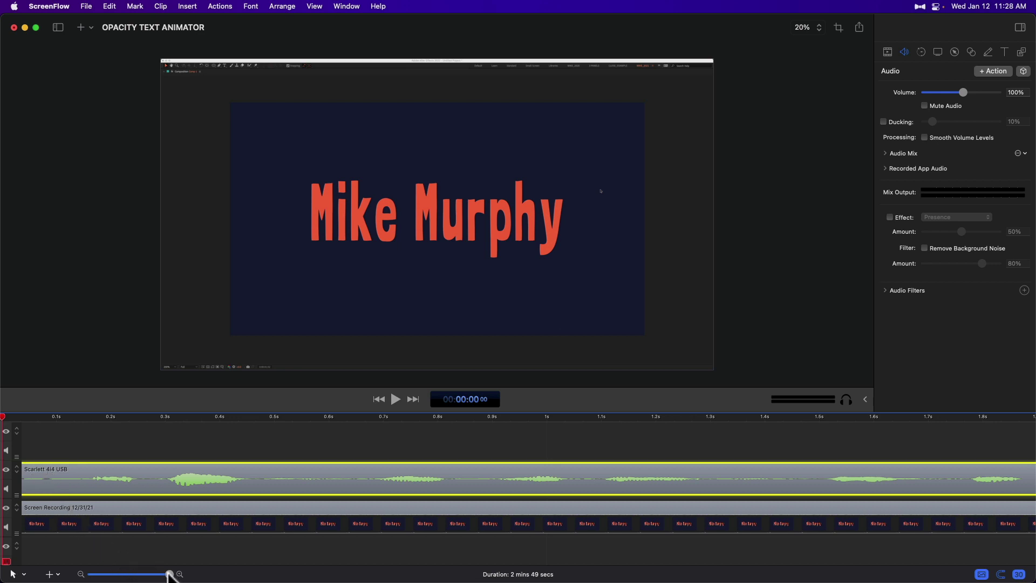
Step: Zoom out to show all clips and apply MIKE AUDIO-TUTS to the selected Scarlett 4i4 USB clips
left_click_drag(168, 575, 111, 574)
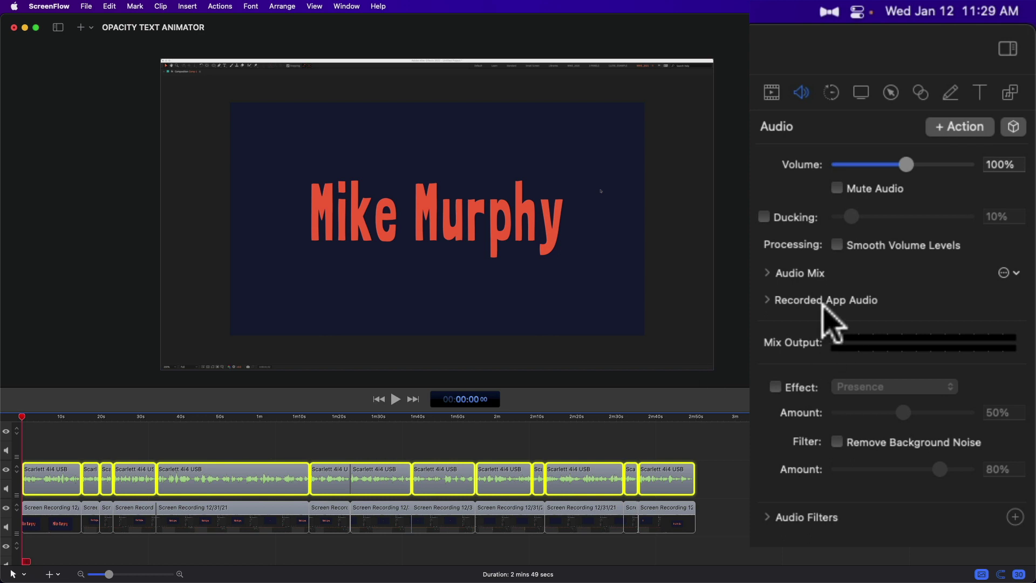
left_click(1014, 127)
left_click(881, 219)
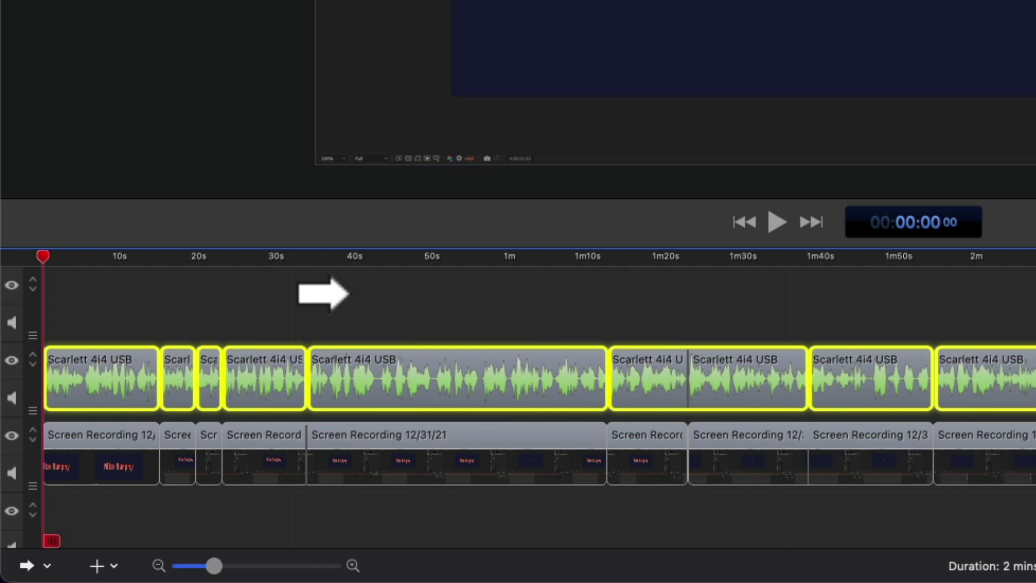
Step: Return to the standard Select tool with the A shortcut
key("a")
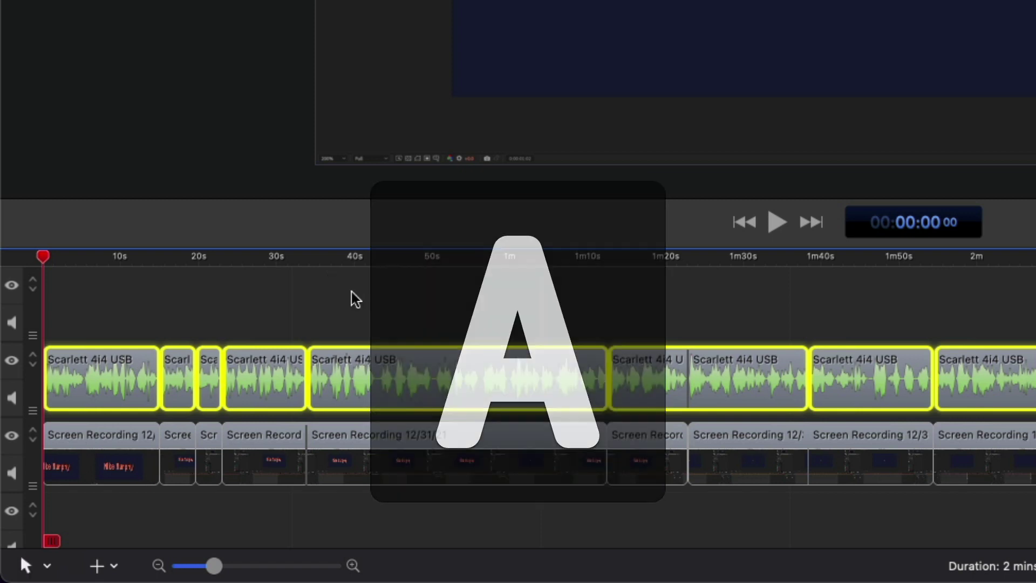
key("n")
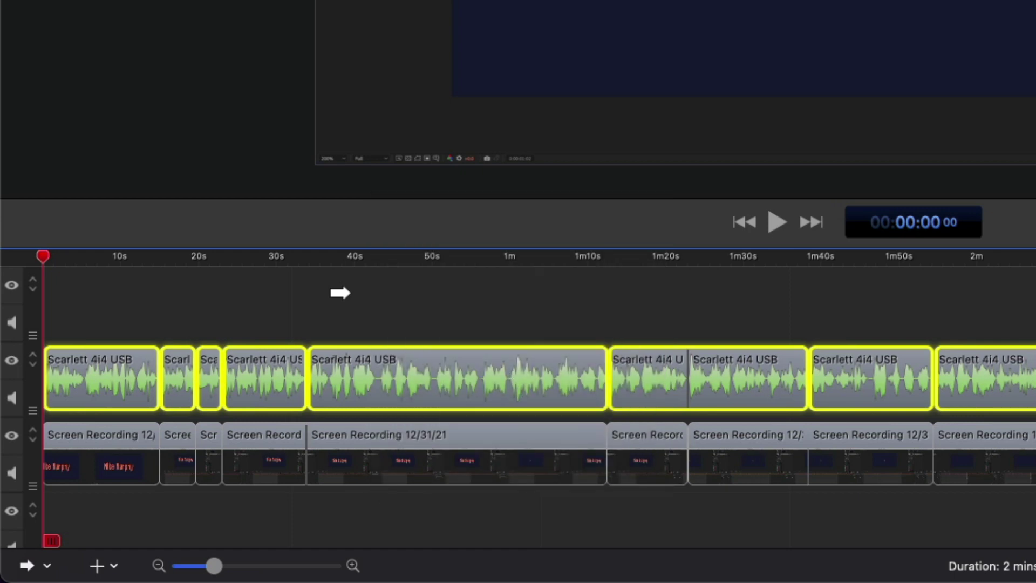
key("a")
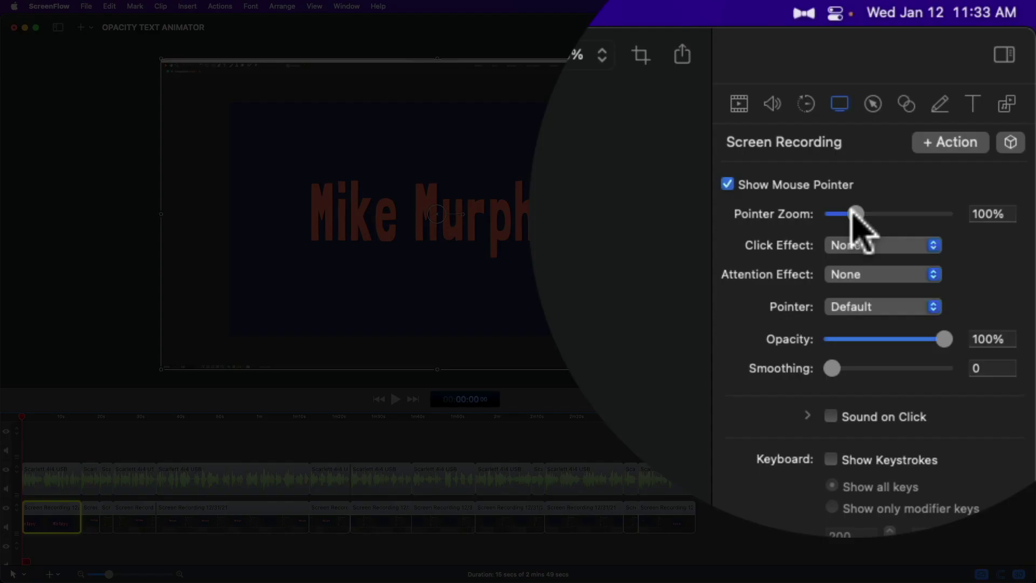
Step: Set the first Screen Recording clip's pointer zoom to 500%, then reactivate Track Select
left_click_drag(946, 107, 982, 107)
left_click_drag(929, 214, 983, 217)
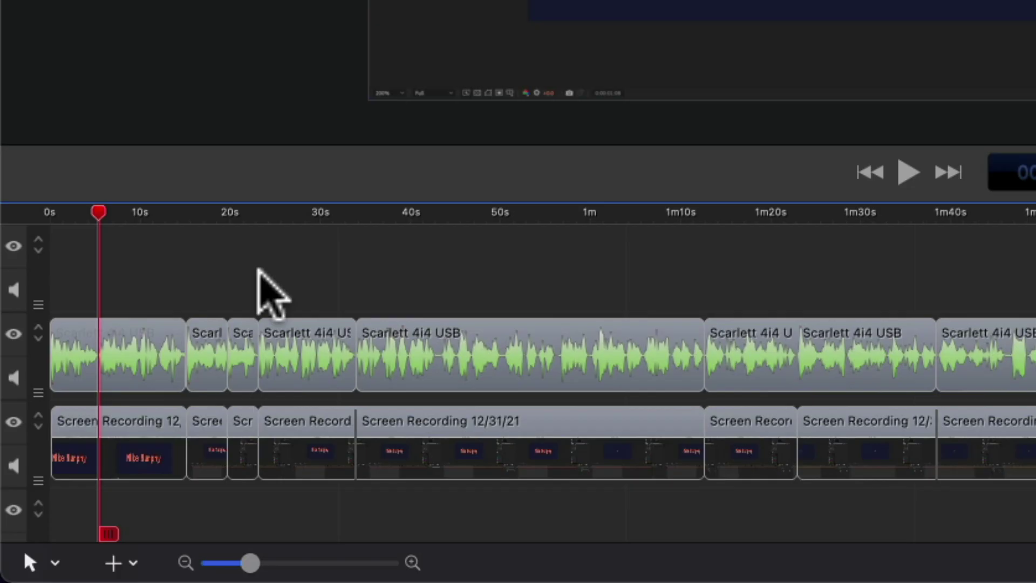
key("n")
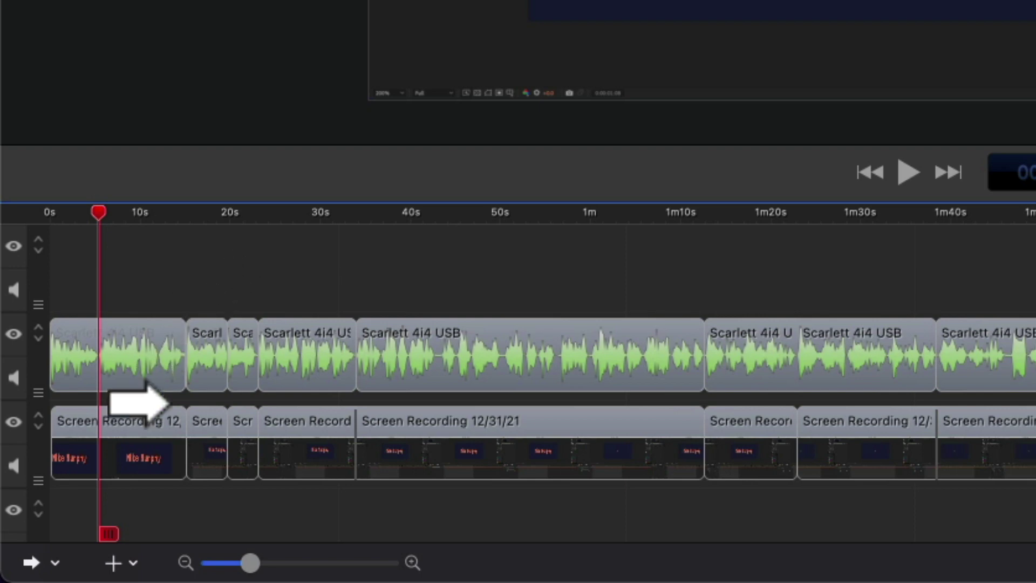
Step: Track-select all Screen Recording clips and apply the POINTER -500 style preset
left_click(111, 446)
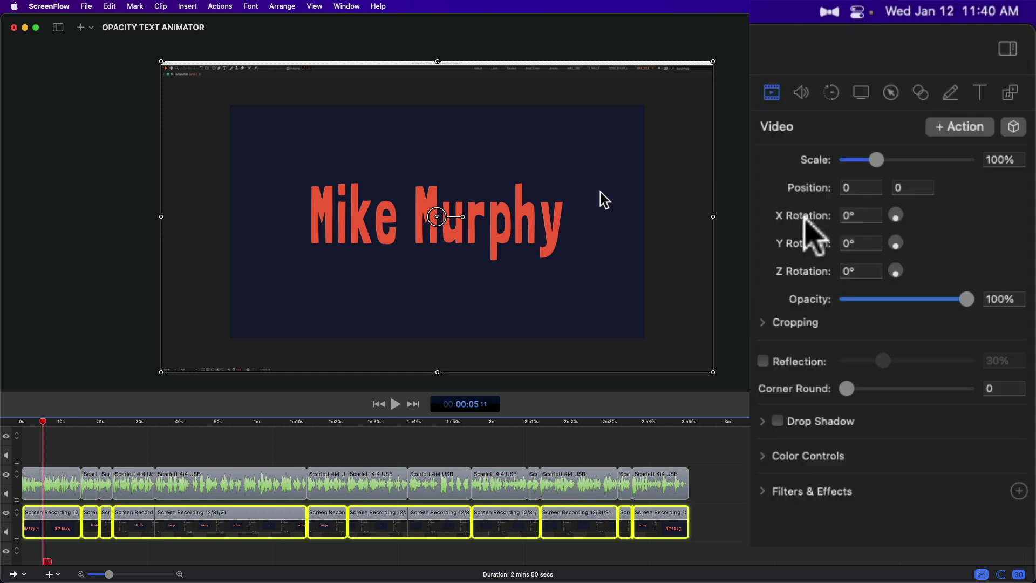
left_click(861, 94)
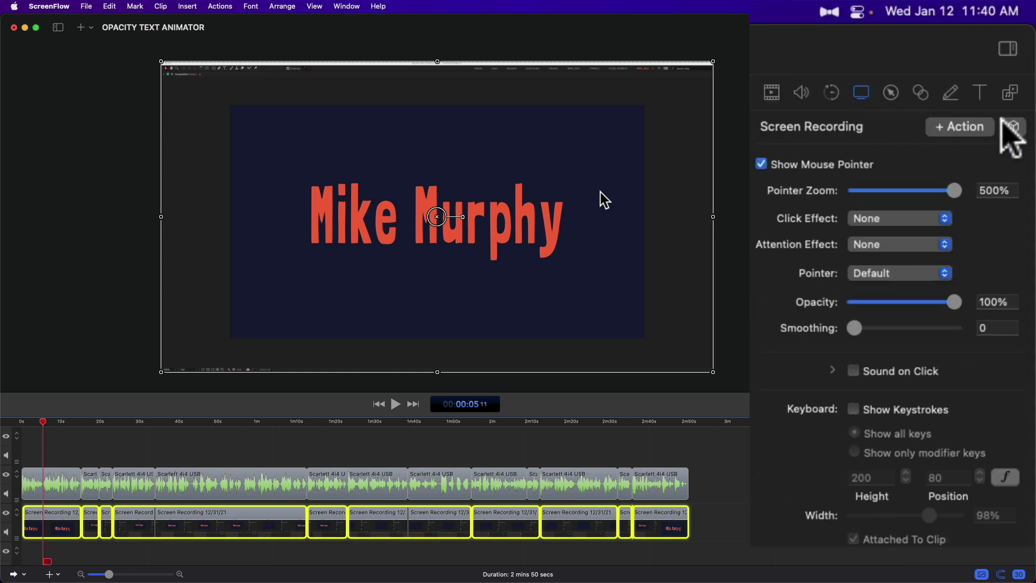
left_click(1013, 127)
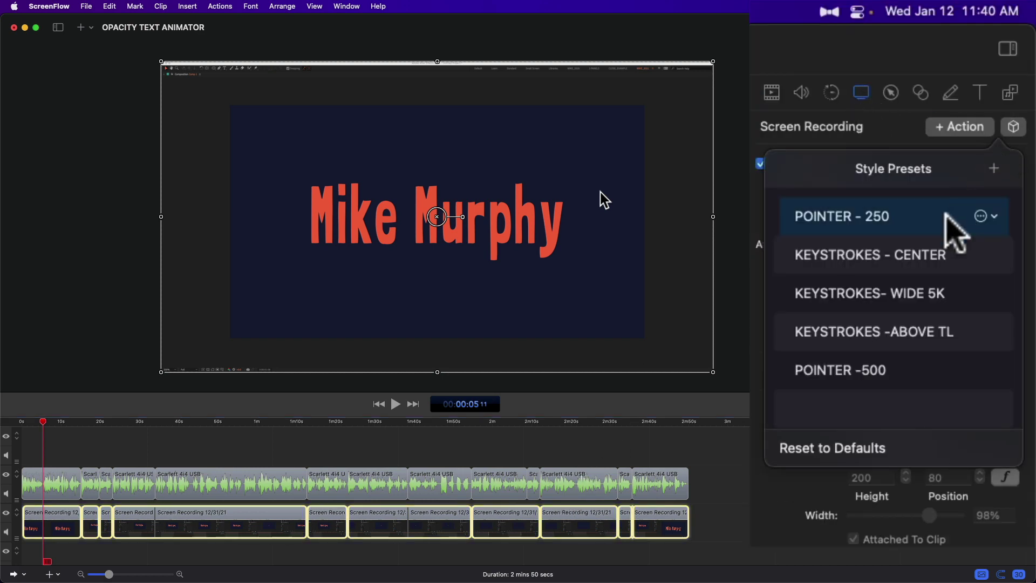
left_click(874, 370)
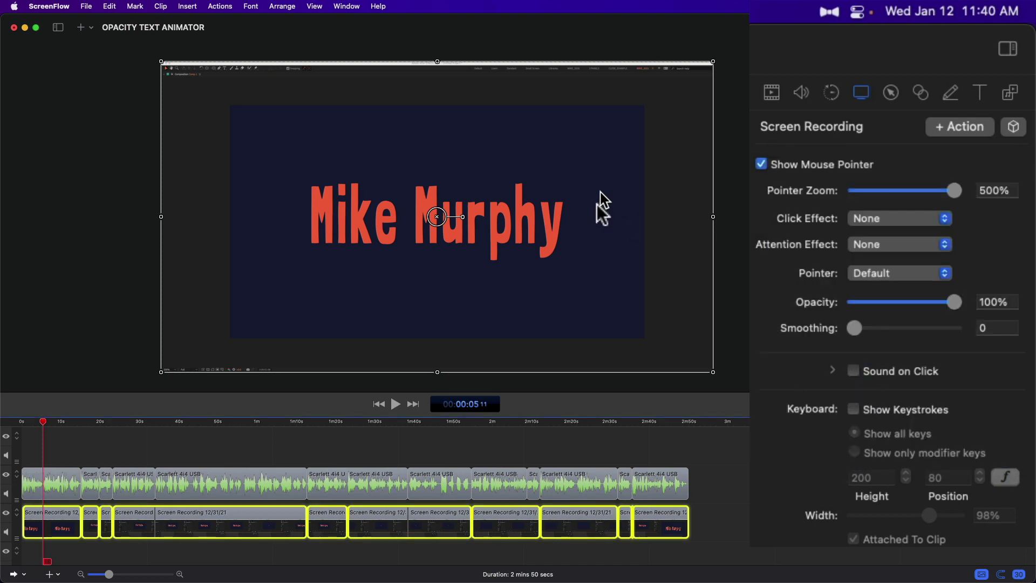
Step: Switch back to the standard Select tool and deselect all clips
key("shift")
key("shift+a")
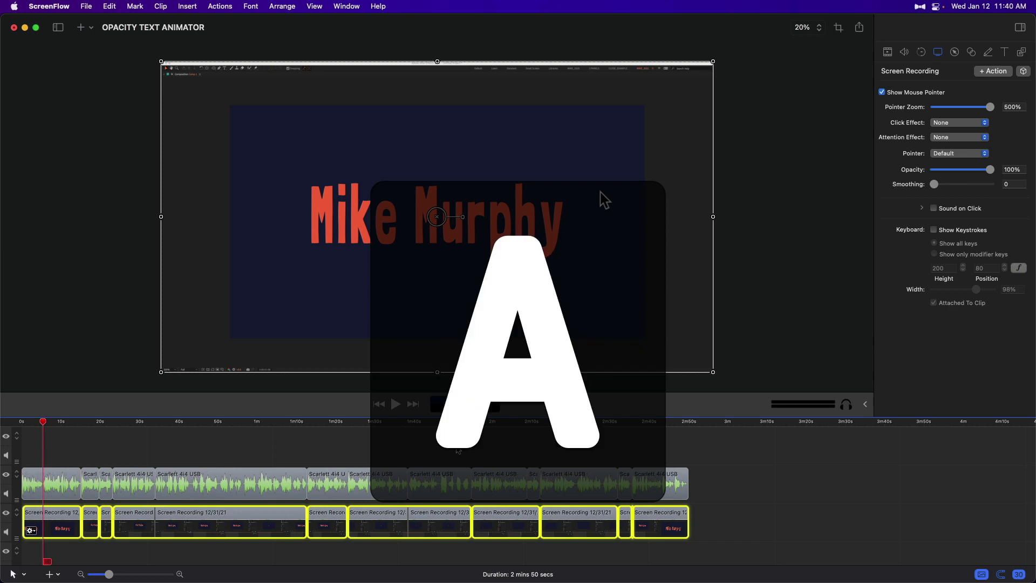
left_click(389, 486)
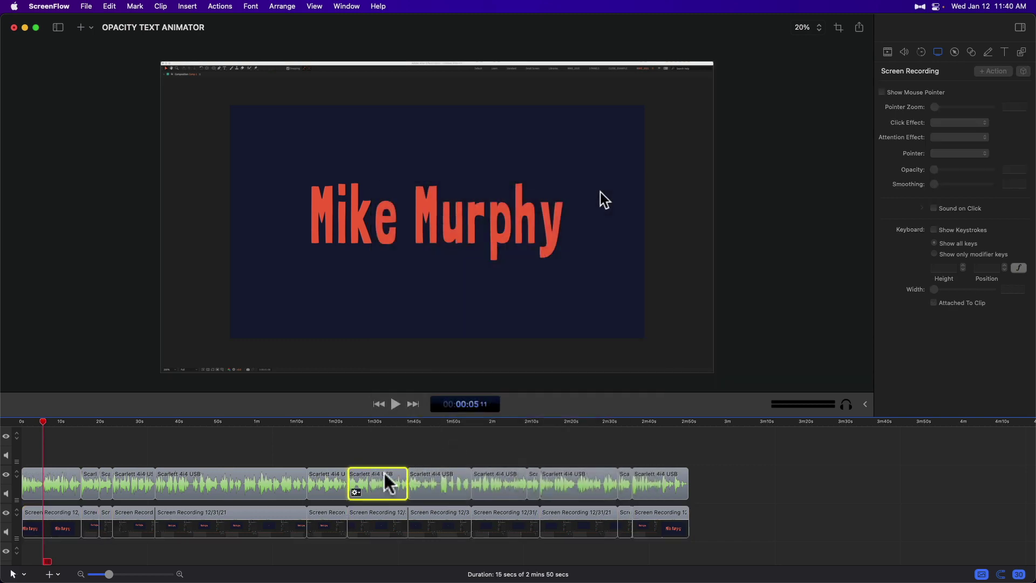
left_click(58, 463)
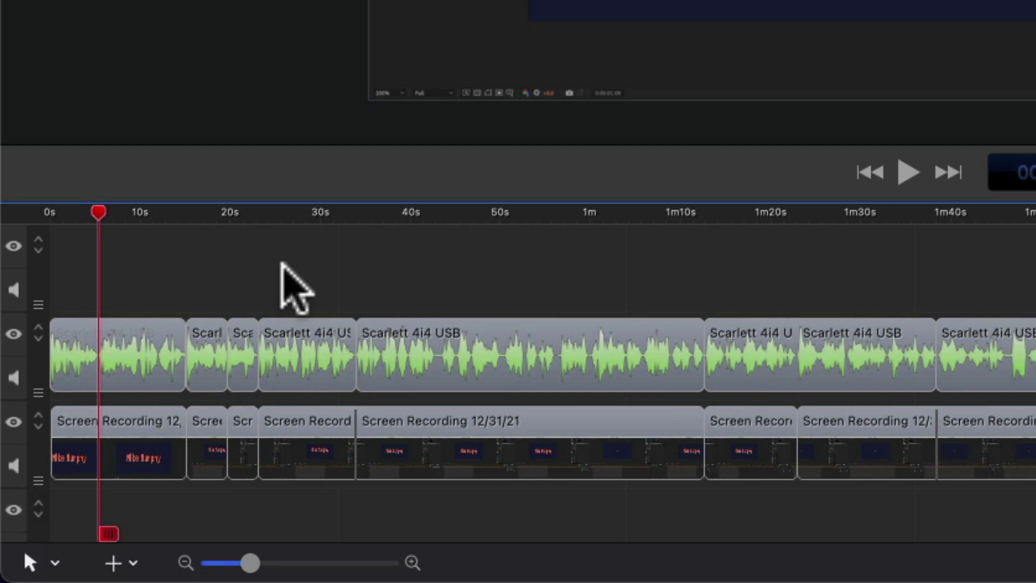
left_click(51, 562)
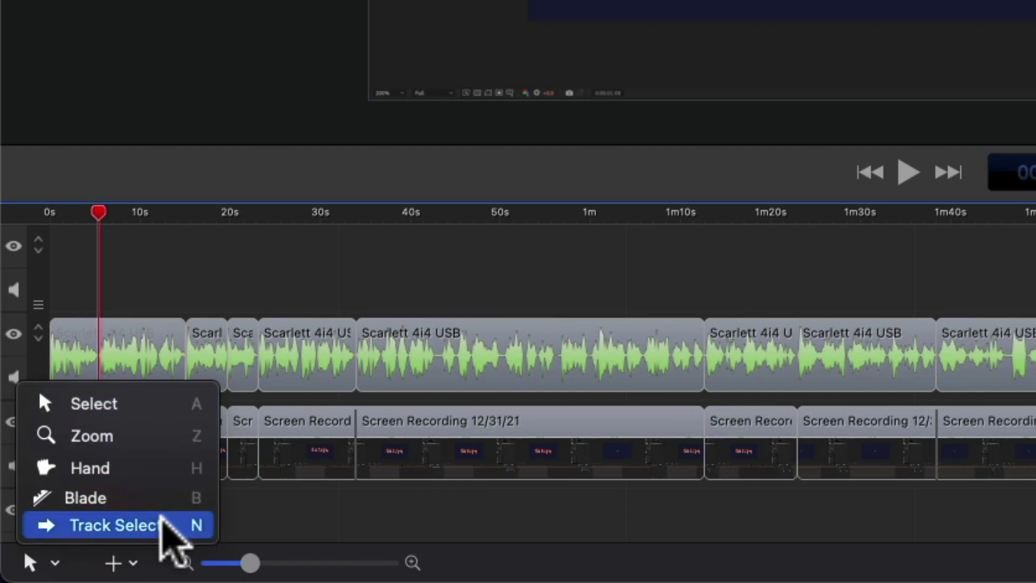
left_click(167, 527)
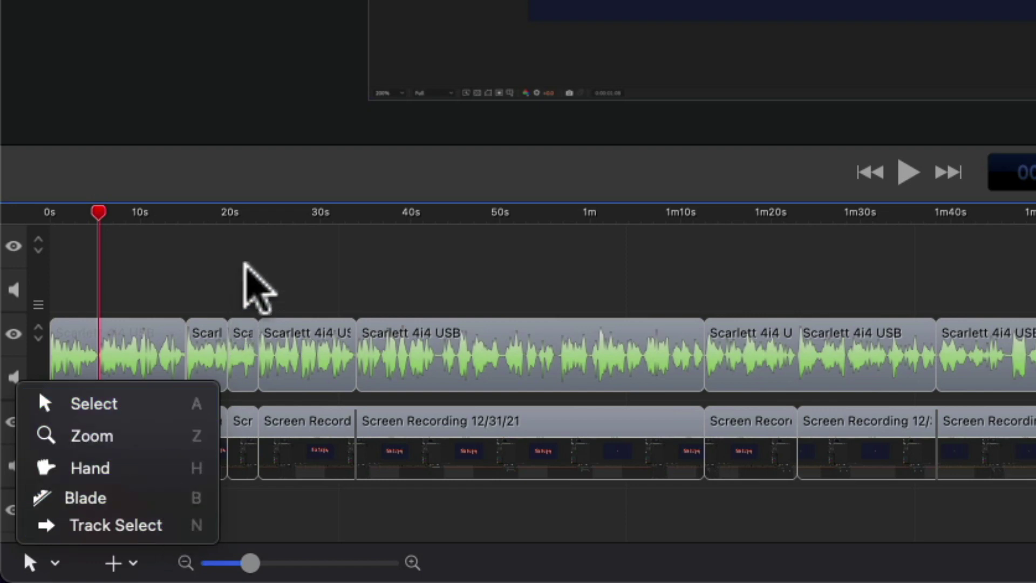